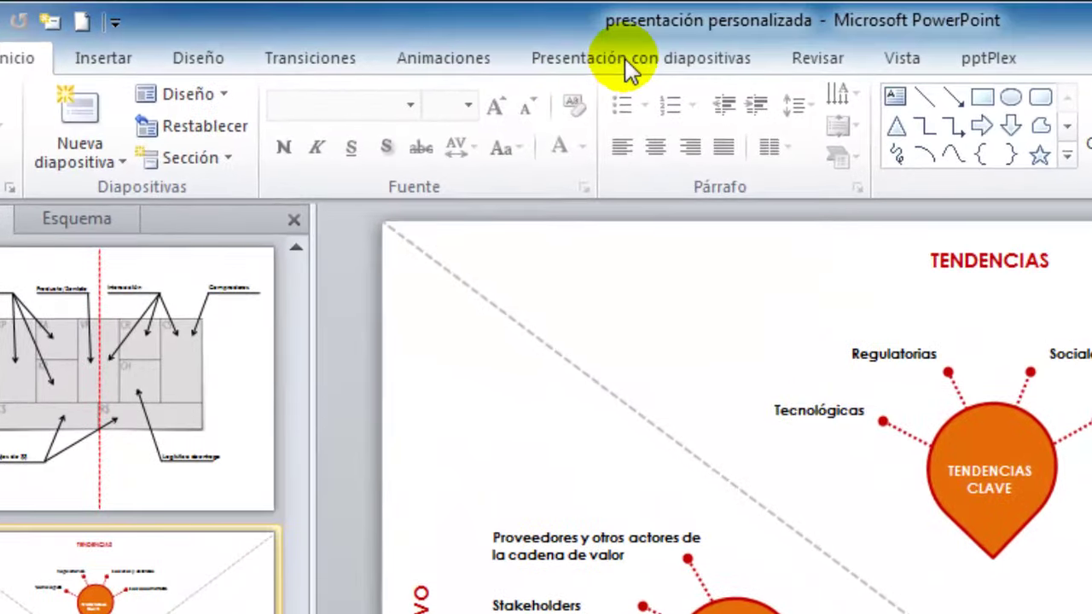
# Open the Presentaciones personalizadas dialog from the Presentación personalizada menu on the Presentación con diapositivas tab.
pyautogui.click(624, 58)
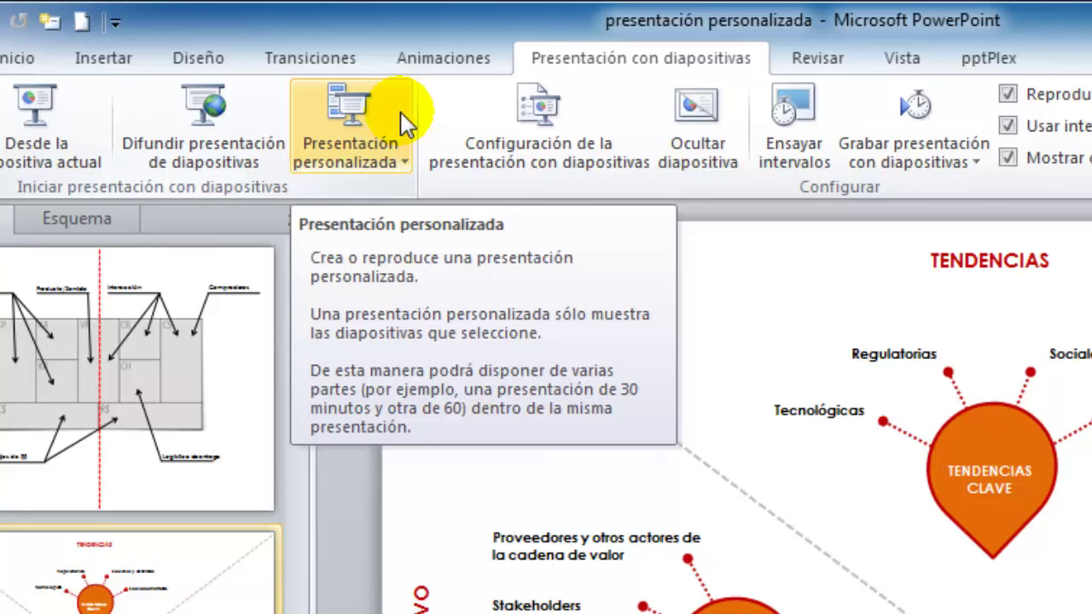
pyautogui.click(403, 116)
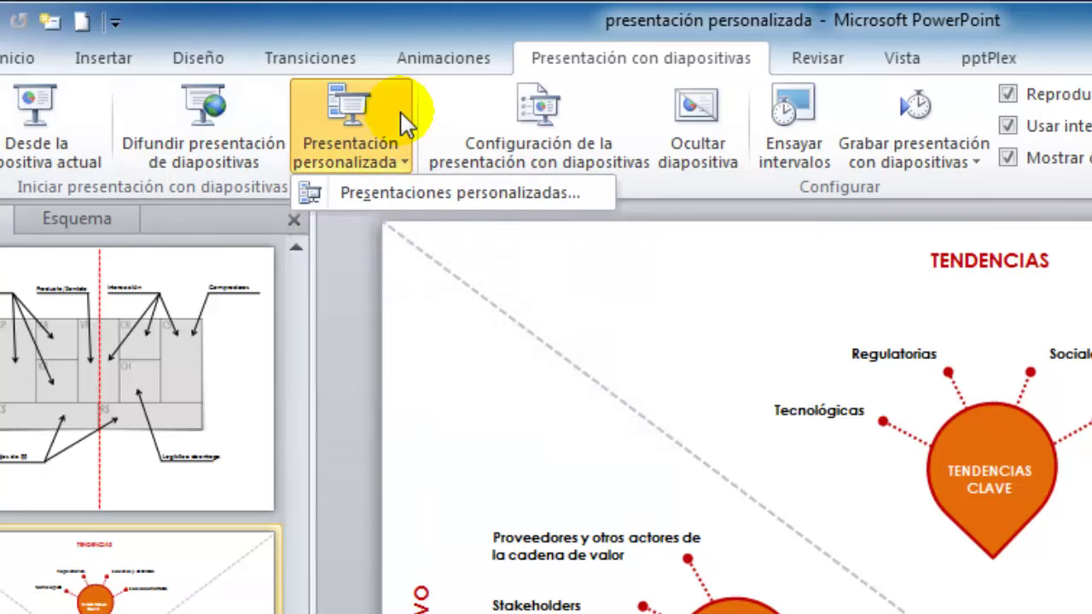
pyautogui.click(406, 202)
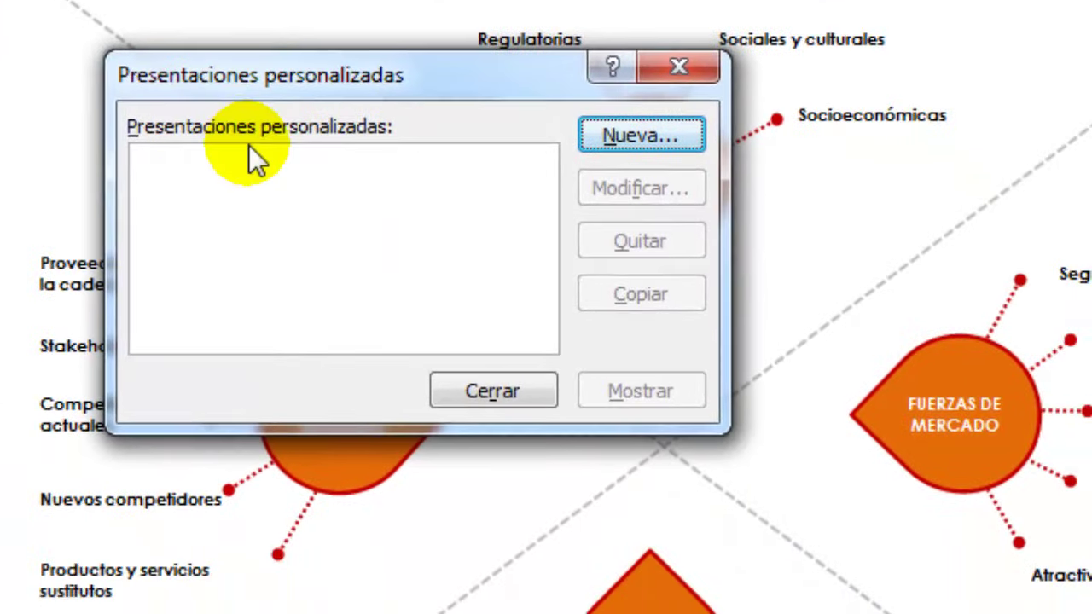
# Start a new custom show named 'Personal directivo' and select slide 3 as its first slide.
pyautogui.click(684, 135)
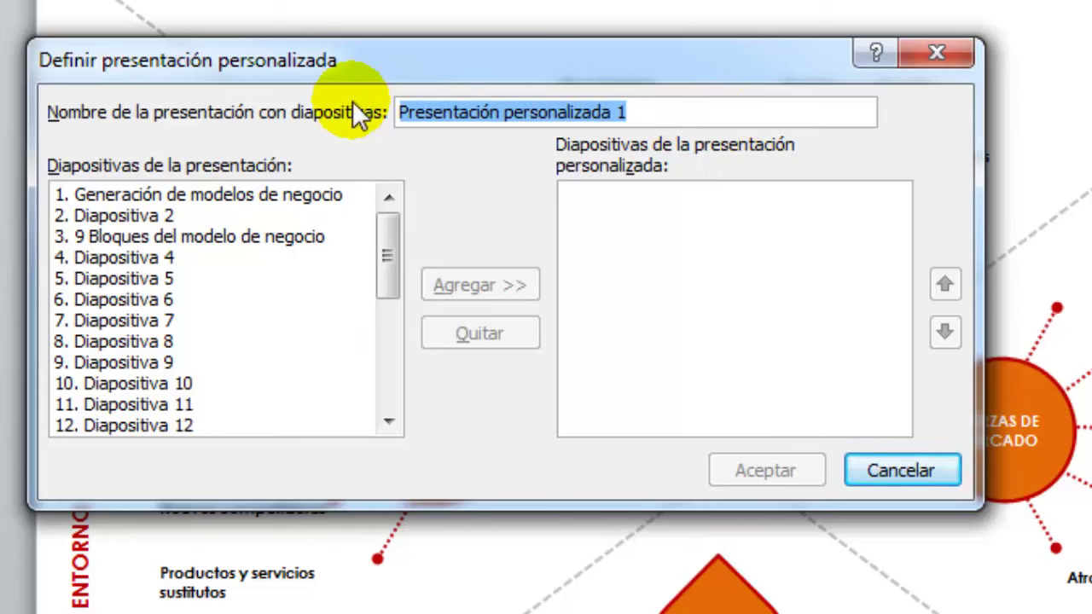
pyautogui.write('Per')
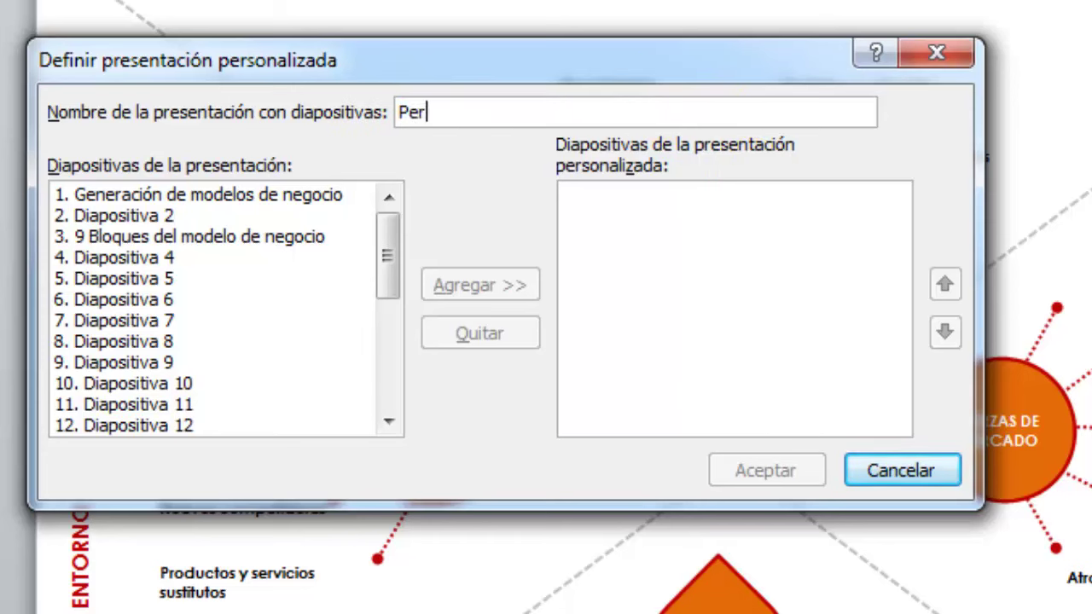
pyautogui.write('sonal dir')
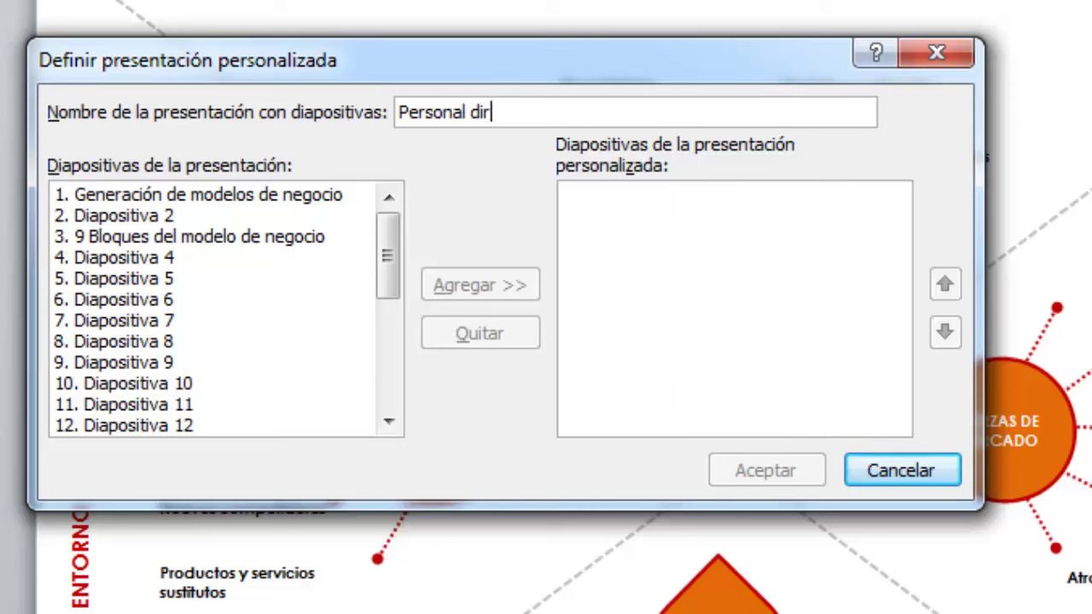
pyautogui.write('ectivo')
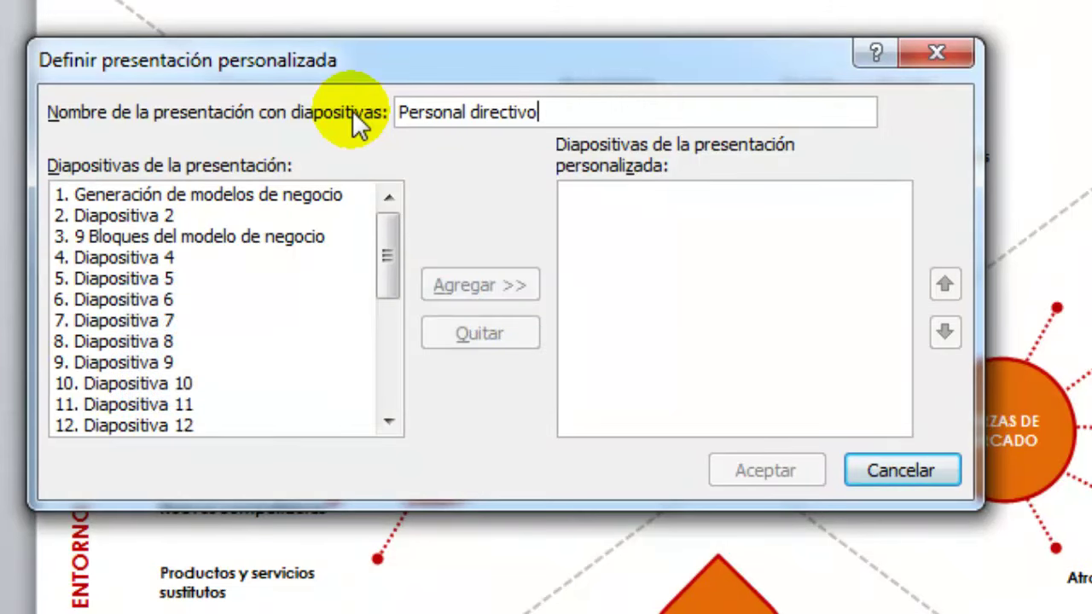
pyautogui.click(279, 241)
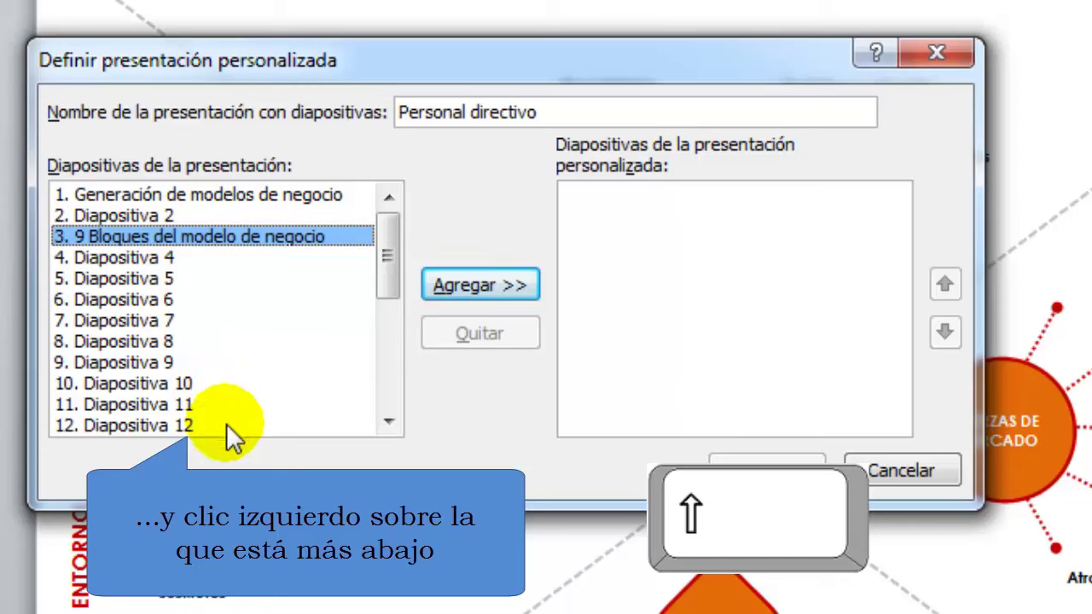
# Add slides 1, 3–12, 20, 22 and 24 to 'Personal directivo' and save the show.
pyautogui.keyDown('shift'); pyautogui.click(226, 425); pyautogui.keyUp('shift')
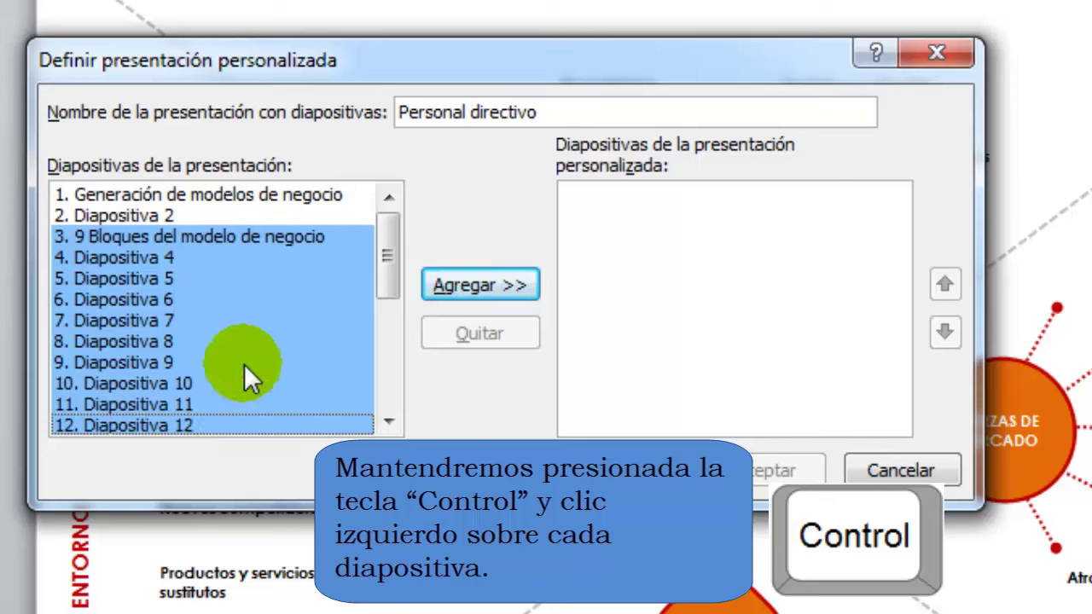
pyautogui.keyDown('ctrl'); pyautogui.click(259, 197); pyautogui.keyUp('ctrl')
pyautogui.scroll(-1, 387, 264)
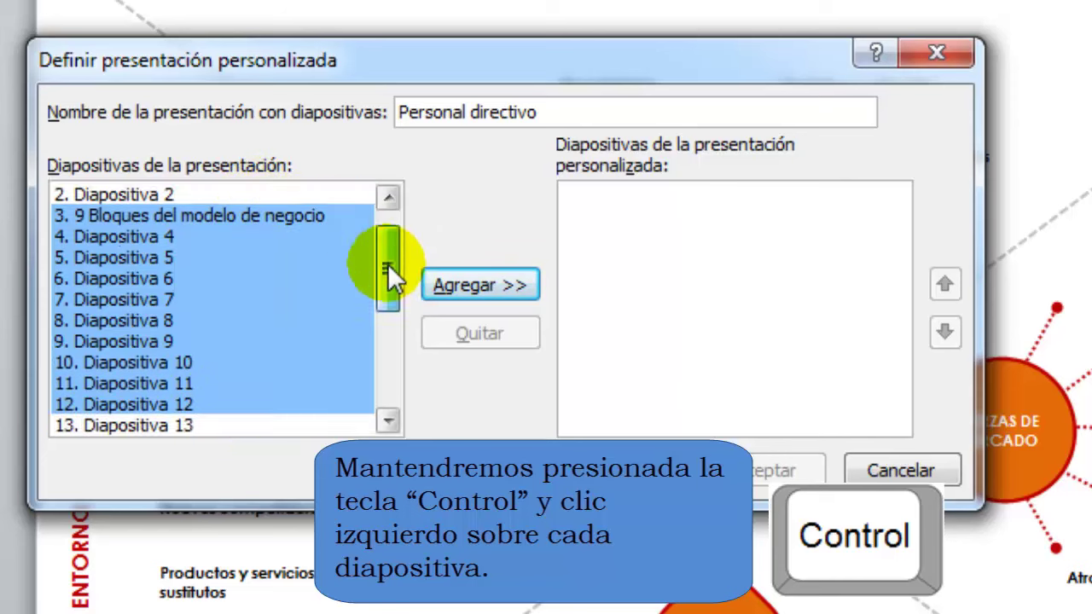
pyautogui.moveTo(387, 273); pyautogui.dragTo(394, 323)
pyautogui.keyDown('ctrl'); pyautogui.click(206, 384); pyautogui.keyUp('ctrl')
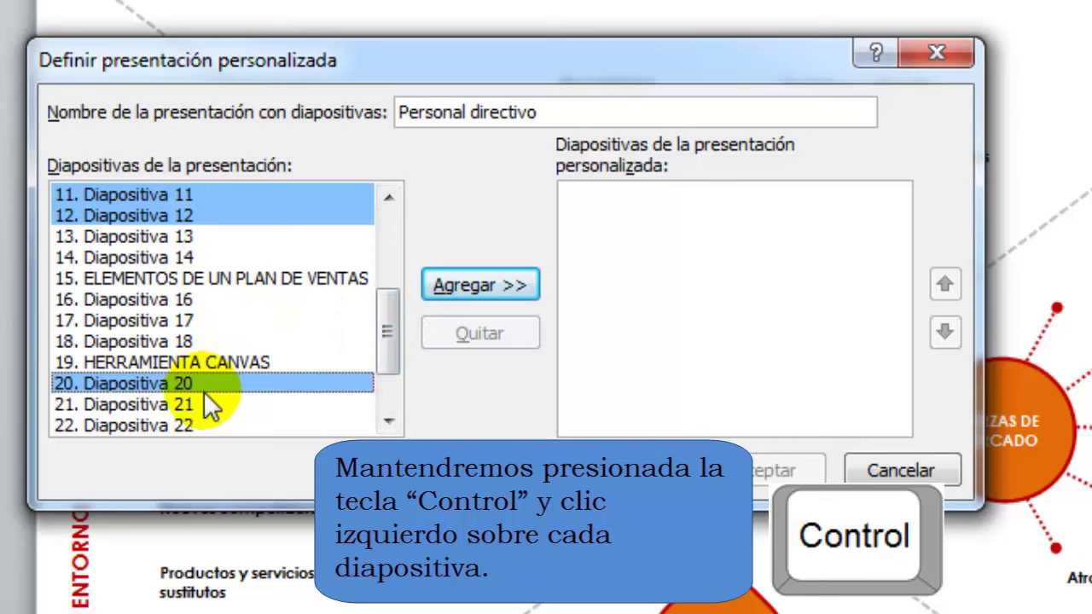
pyautogui.keyDown('ctrl'); pyautogui.click(212, 424); pyautogui.keyUp('ctrl')
pyautogui.moveTo(389, 353); pyautogui.dragTo(393, 406)
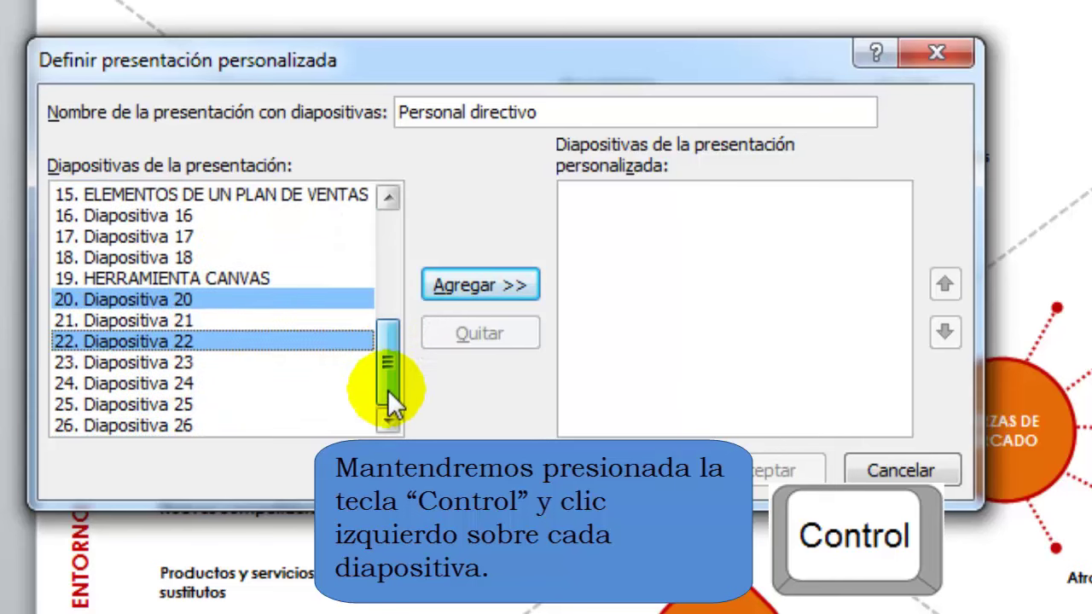
pyautogui.keyDown('ctrl'); pyautogui.click(198, 386); pyautogui.keyUp('ctrl')
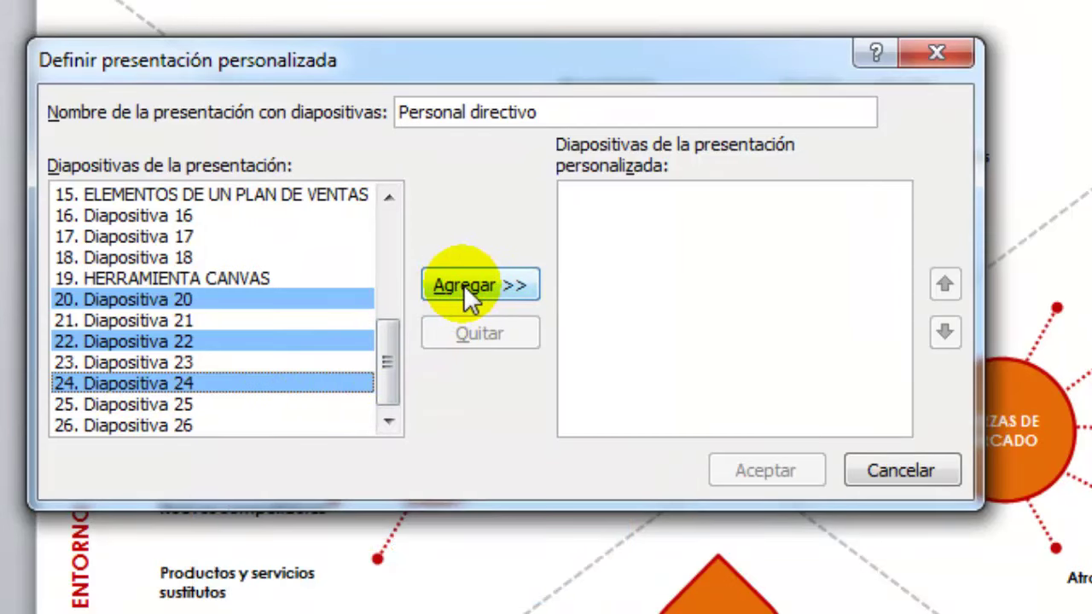
pyautogui.click(471, 294)
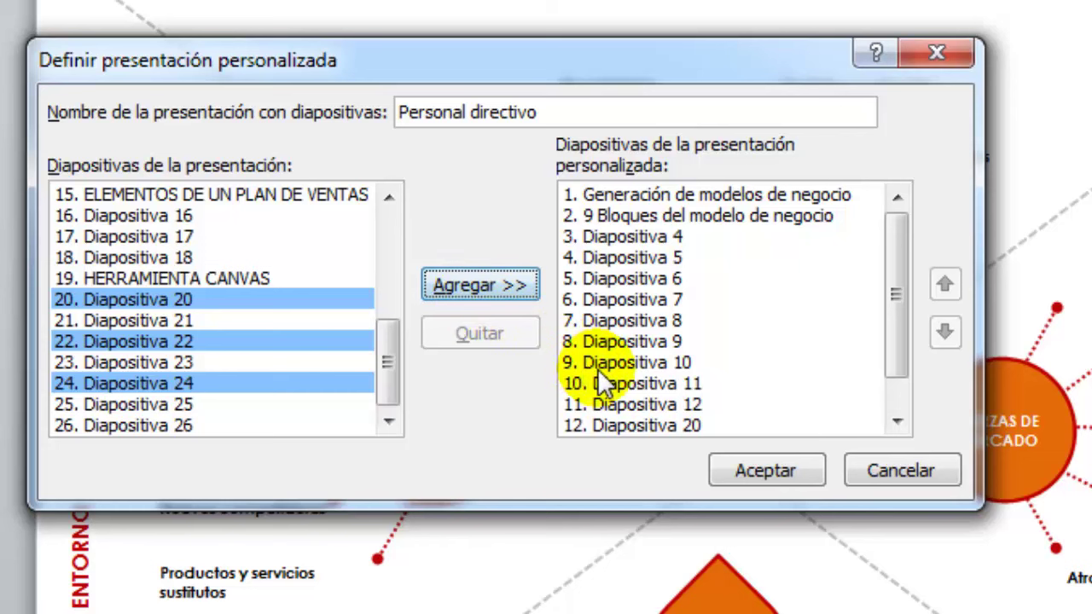
pyautogui.click(721, 476)
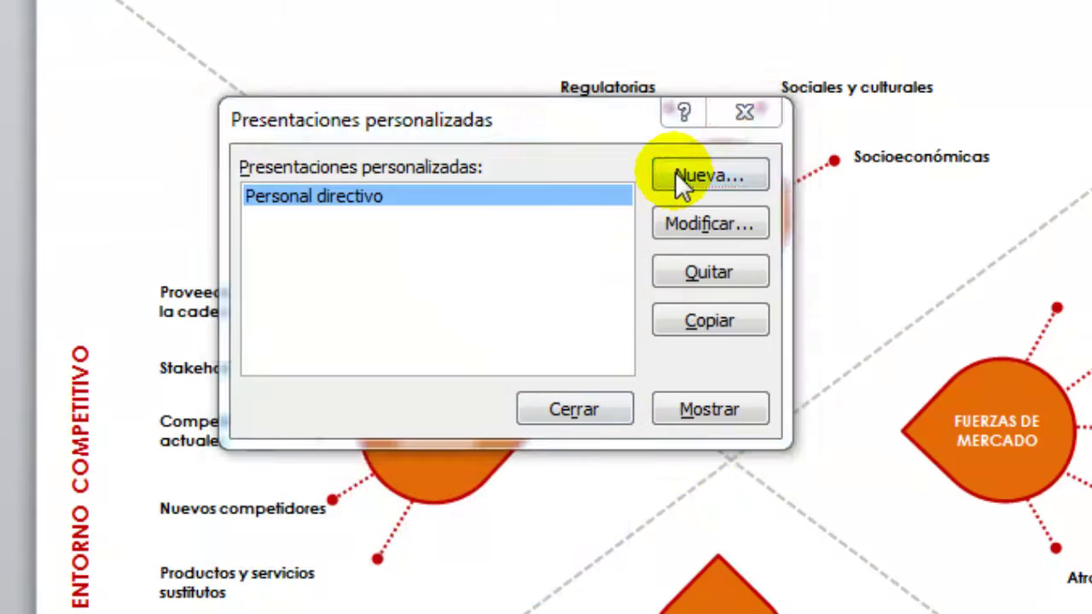
# Create a 'Personal de ventas' custom show with slides 1, 15–19, 22, 24 and 26, and save it.
pyautogui.click(680, 180)
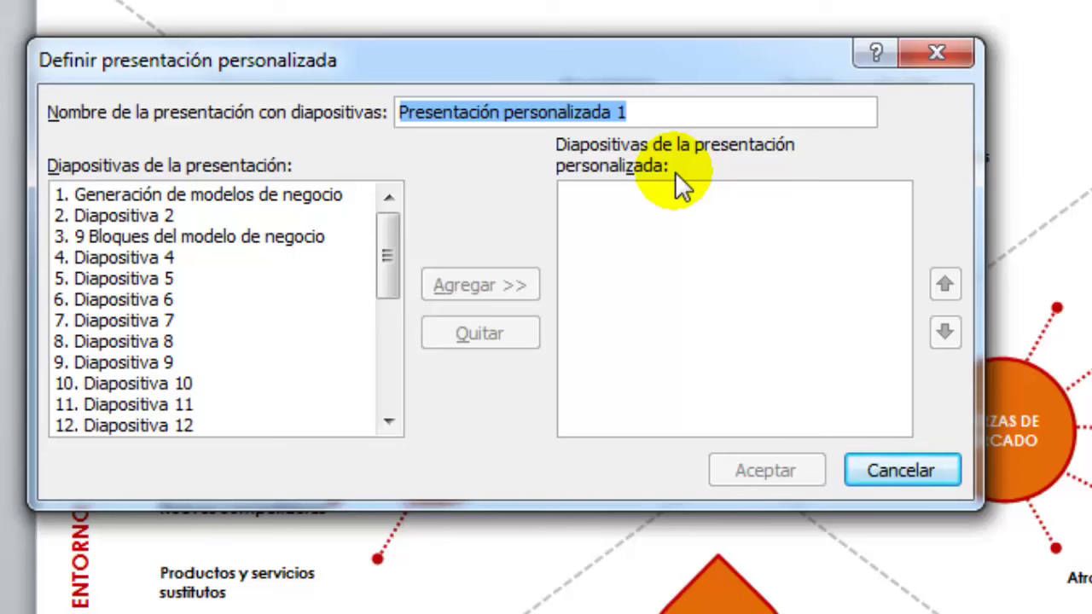
pyautogui.write('Personal de ')
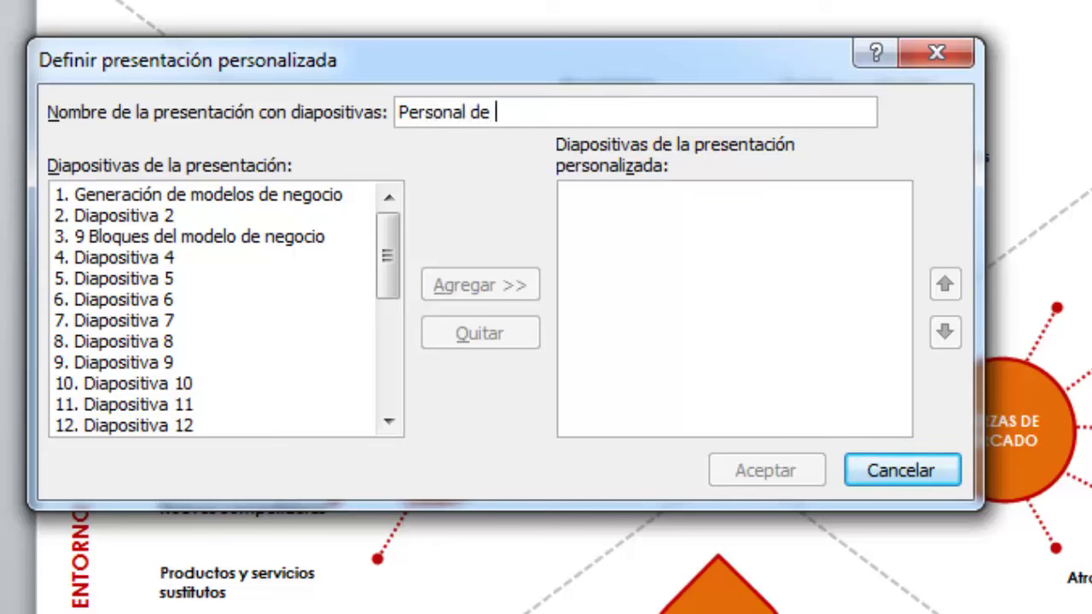
pyautogui.write('ventas')
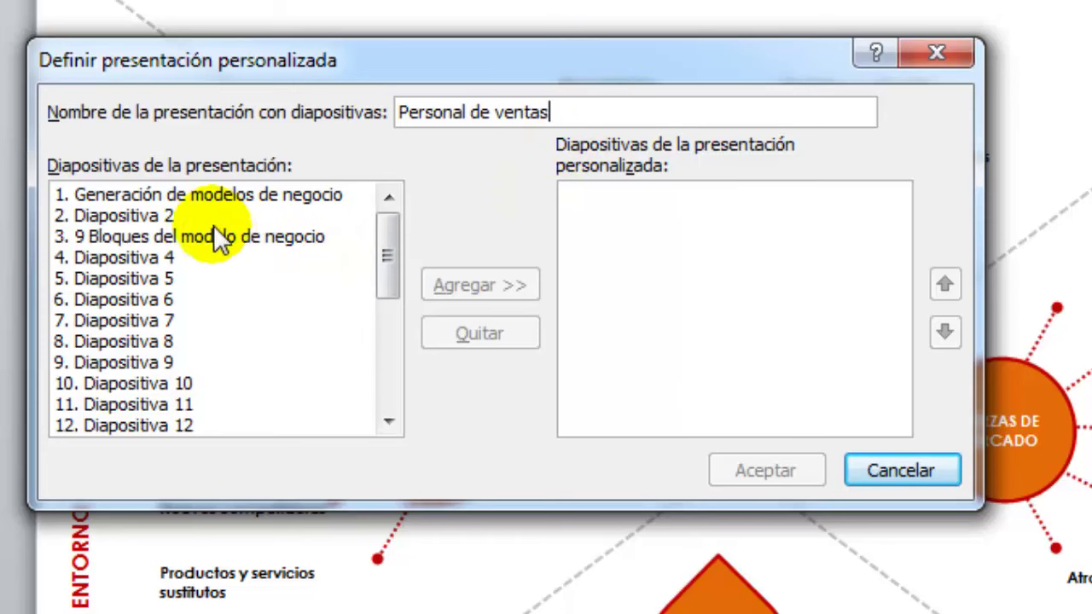
pyautogui.click(216, 198)
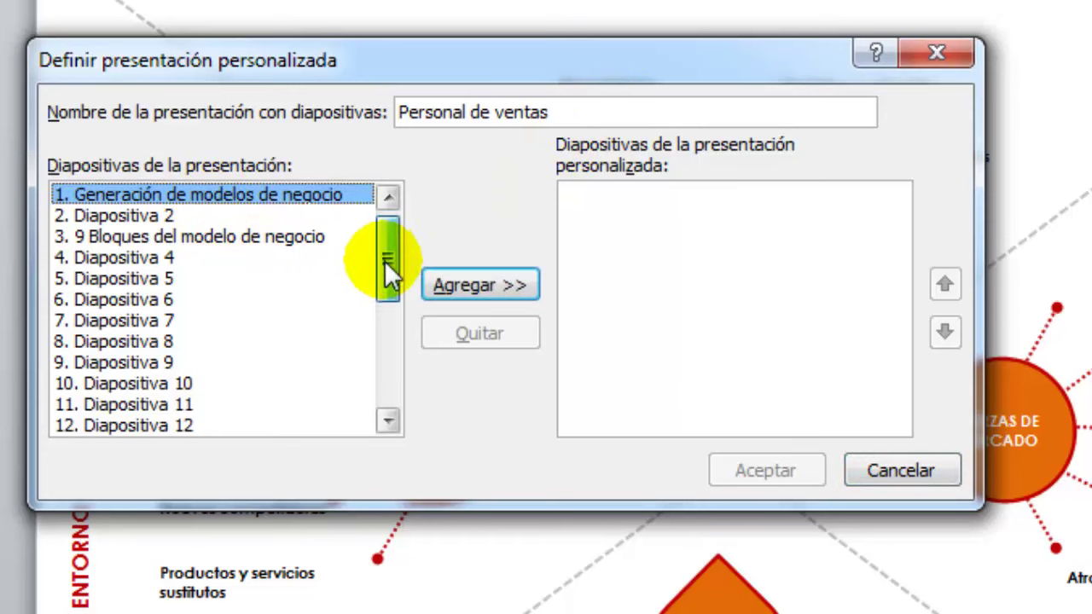
pyautogui.moveTo(385, 260); pyautogui.dragTo(395, 324)
pyautogui.moveTo(256, 303)
pyautogui.mouseDown()
pyautogui.moveTo(219, 362)
pyautogui.moveTo(399, 353)
pyautogui.moveTo(396, 392)
pyautogui.mouseUp()
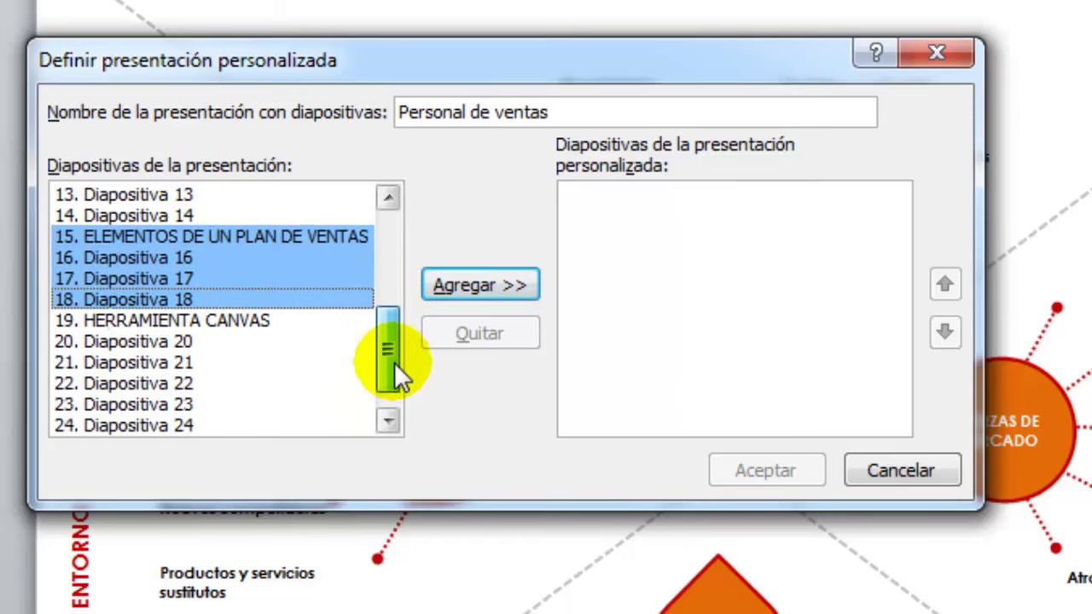
pyautogui.keyDown('ctrl'); pyautogui.click(222, 280); pyautogui.keyUp('ctrl')
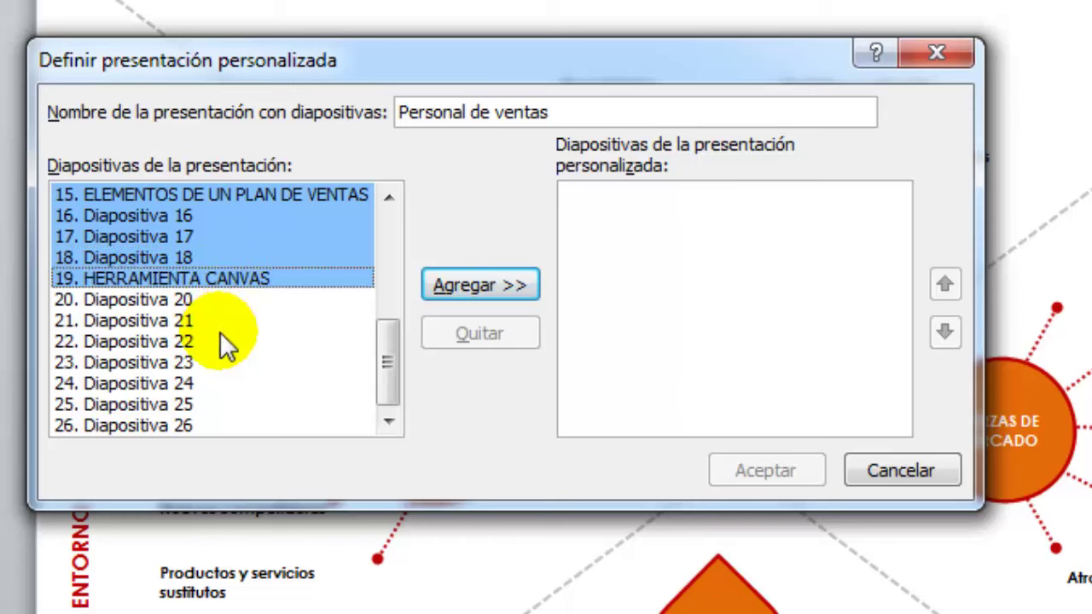
pyautogui.keyDown('ctrl'); pyautogui.click(219, 339); pyautogui.keyUp('ctrl')
pyautogui.keyDown('ctrl'); pyautogui.click(218, 383); pyautogui.keyUp('ctrl')
pyautogui.keyDown('ctrl'); pyautogui.click(220, 423); pyautogui.keyUp('ctrl')
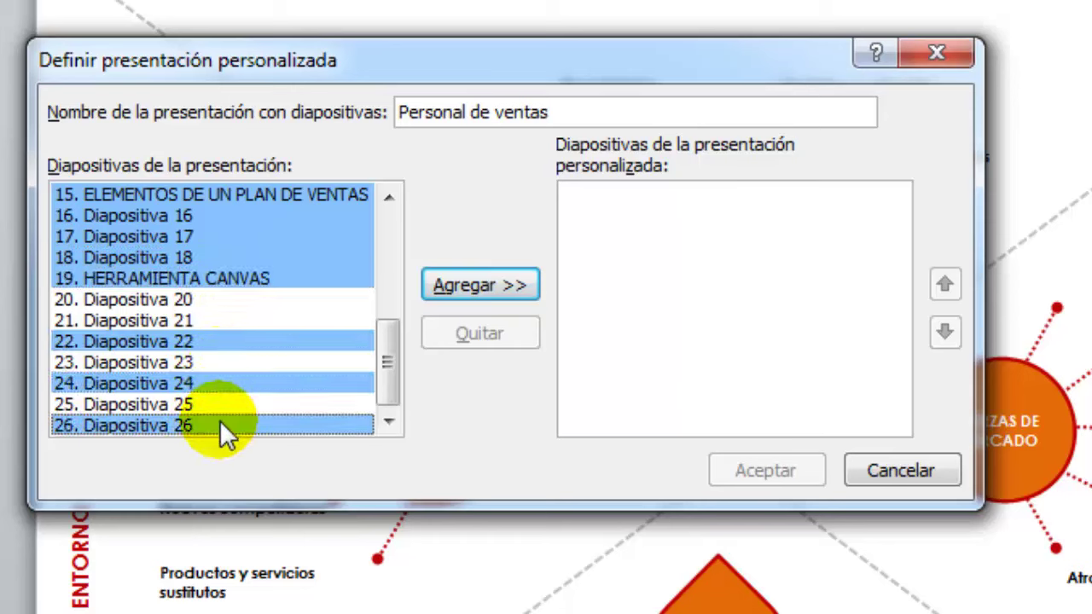
pyautogui.click(514, 295)
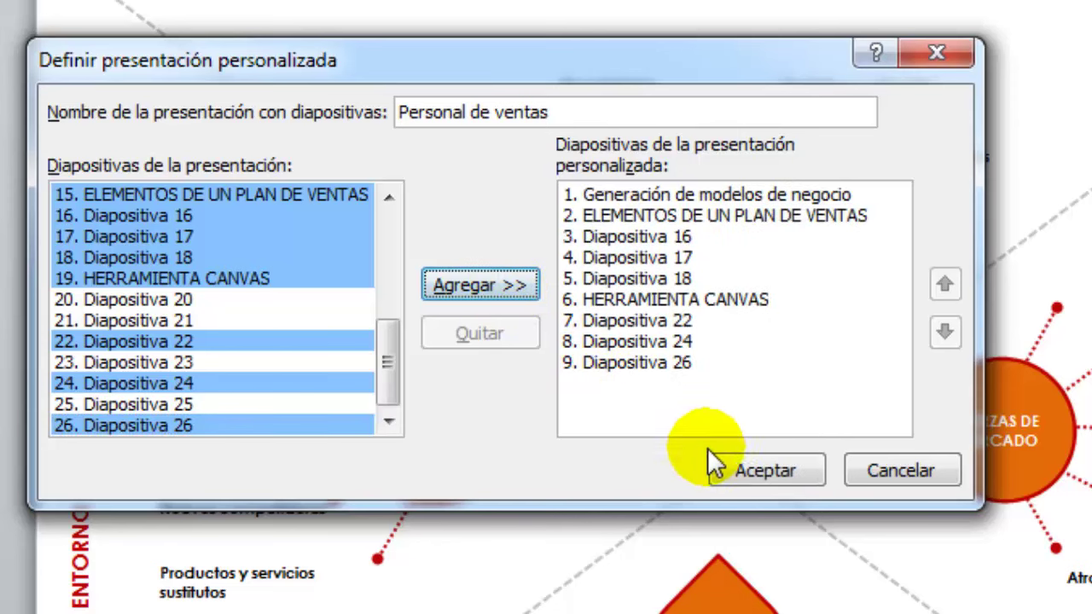
pyautogui.click(730, 474)
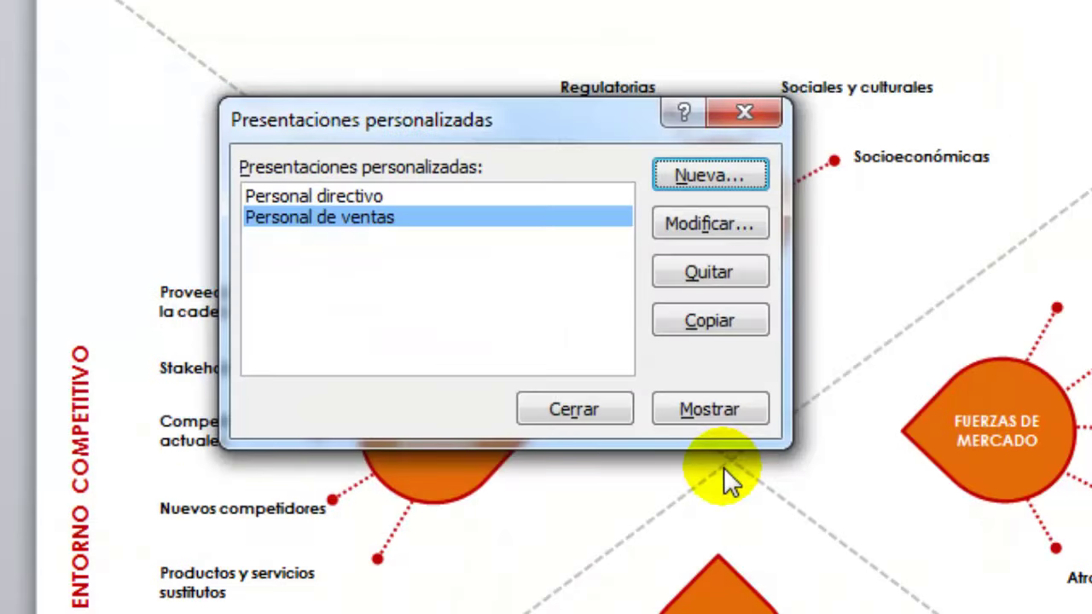
# Close the custom shows dialog and open the Presentación personalizada dropdown listing both shows.
pyautogui.click(617, 408)
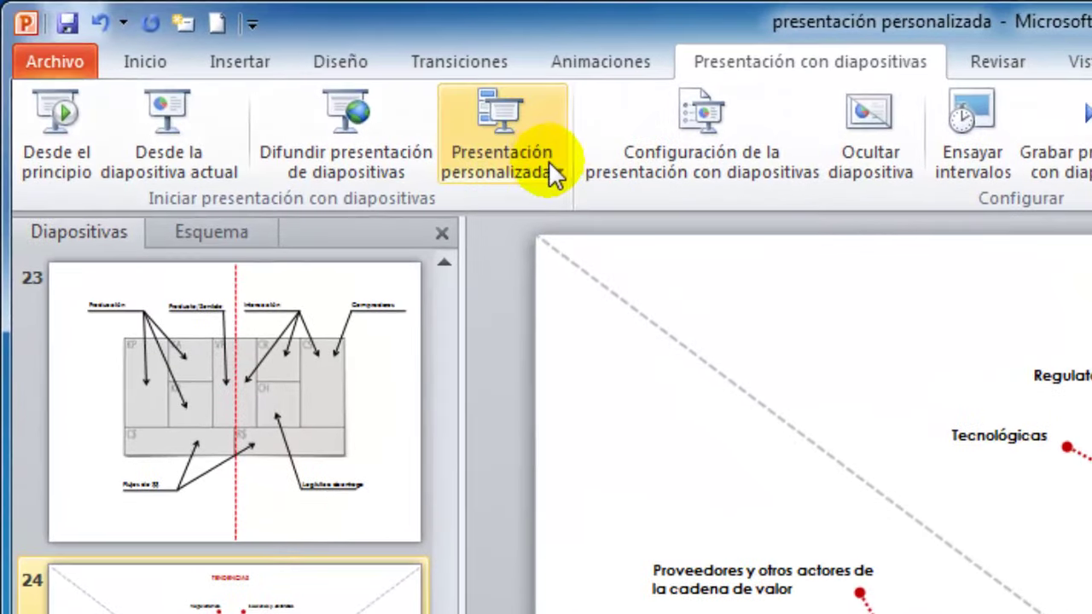
pyautogui.click(547, 162)
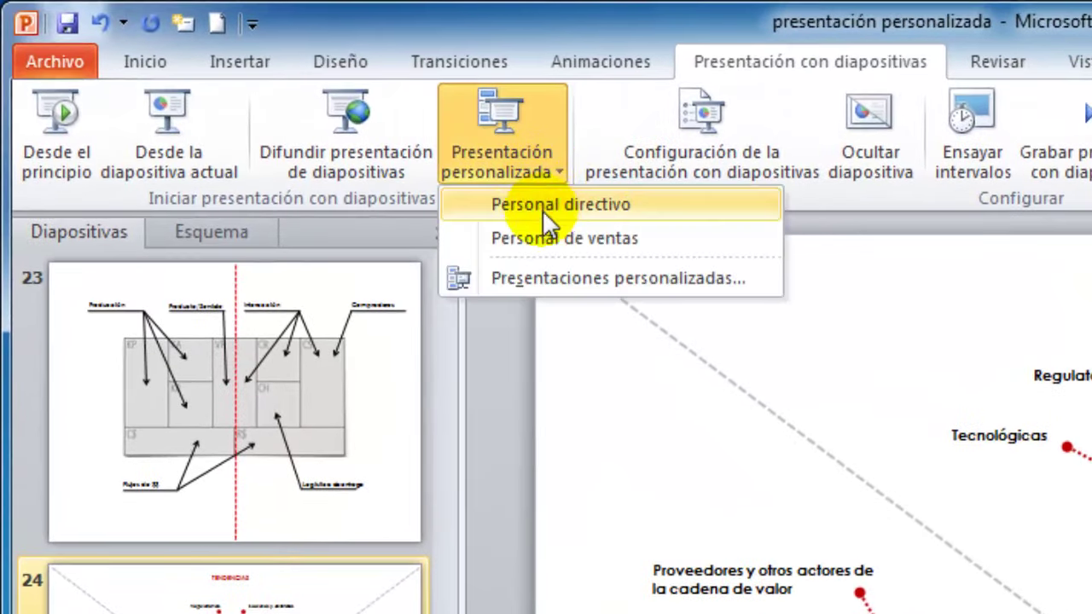
# Play 'Personal de ventas' and advance six slides to the market forces environment map.
pyautogui.click(664, 243)
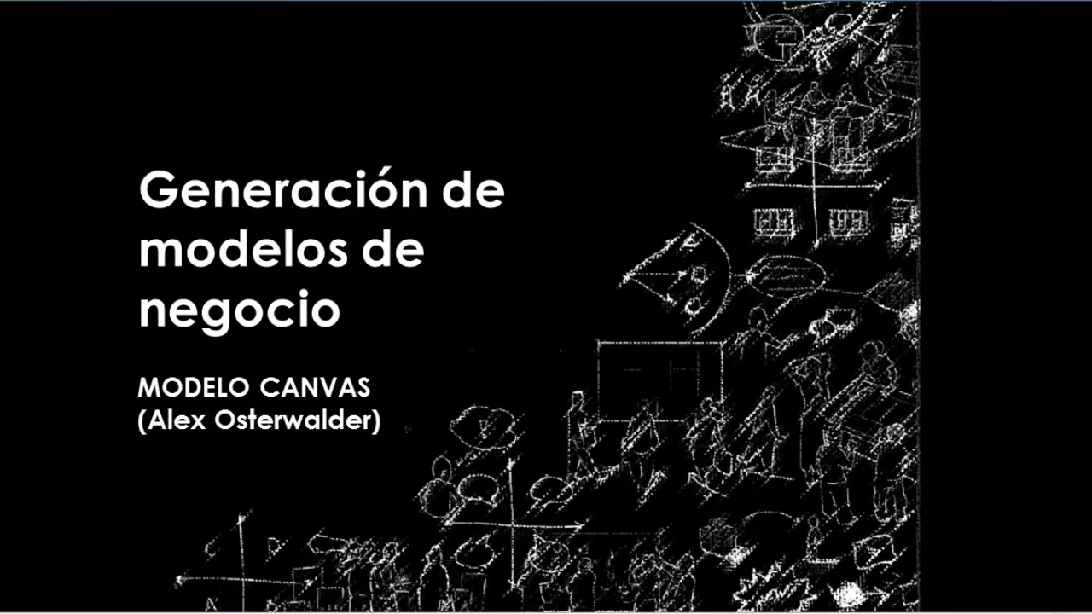
pyautogui.press('Right')
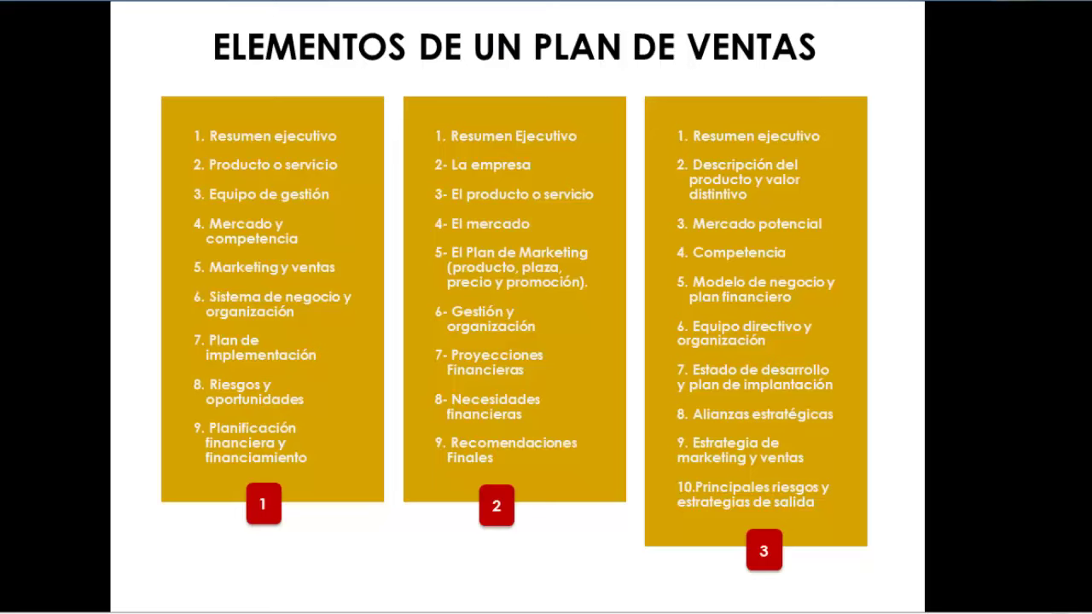
pyautogui.press('Right')
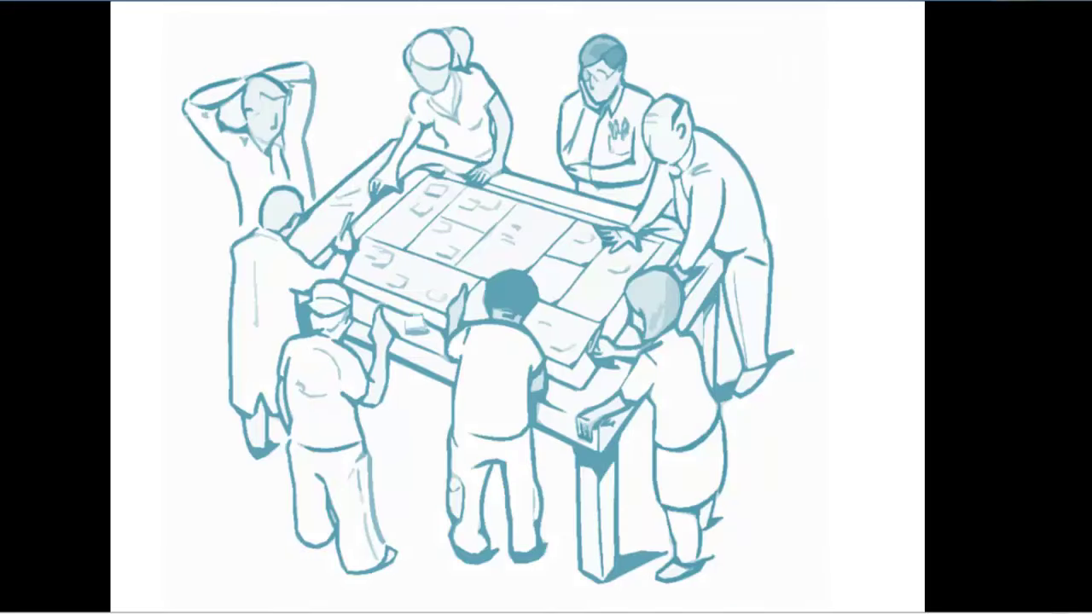
pyautogui.press('Right')
pyautogui.press('Right')
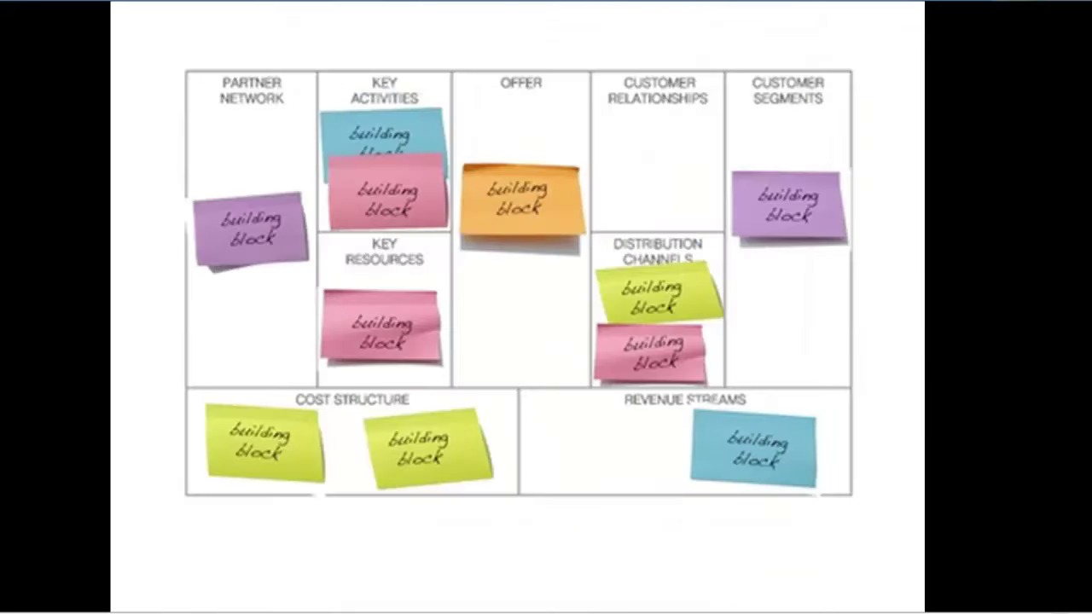
pyautogui.press('Right')
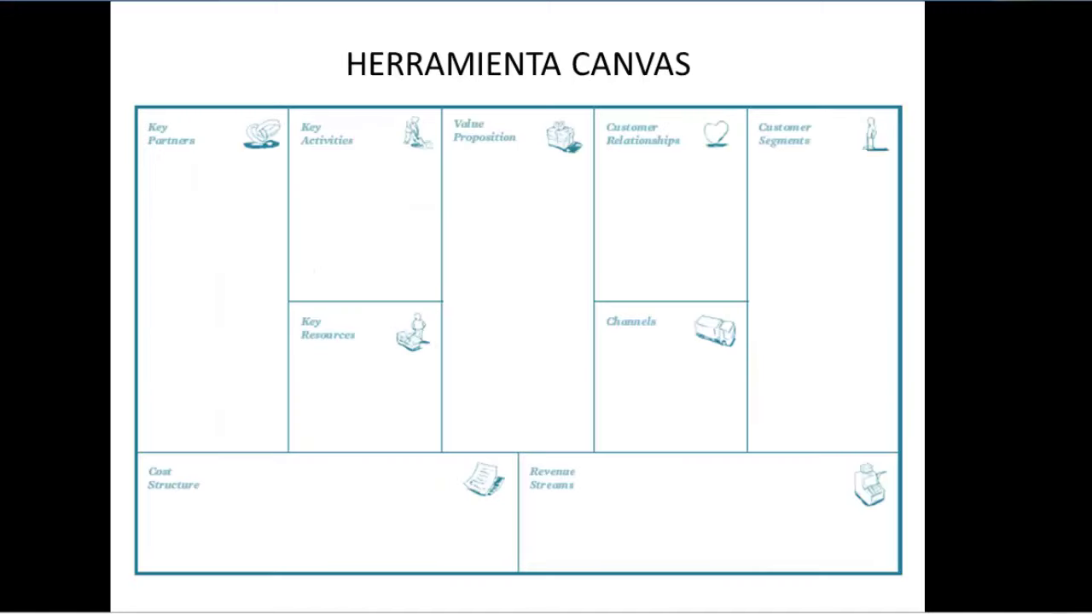
pyautogui.press('Right')
pyautogui.press('Right')
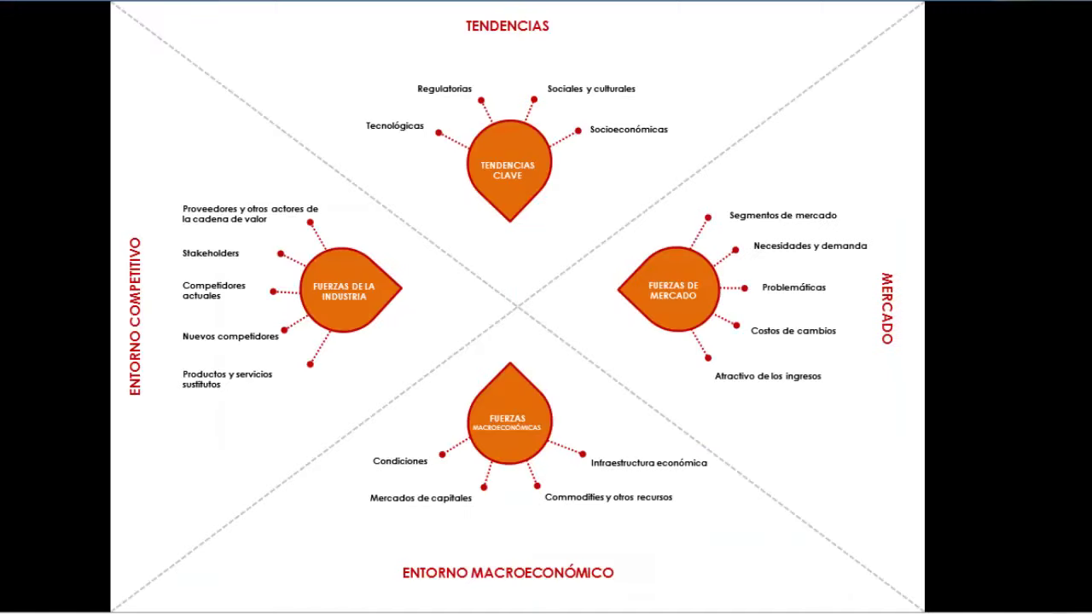
pyautogui.press('Right')
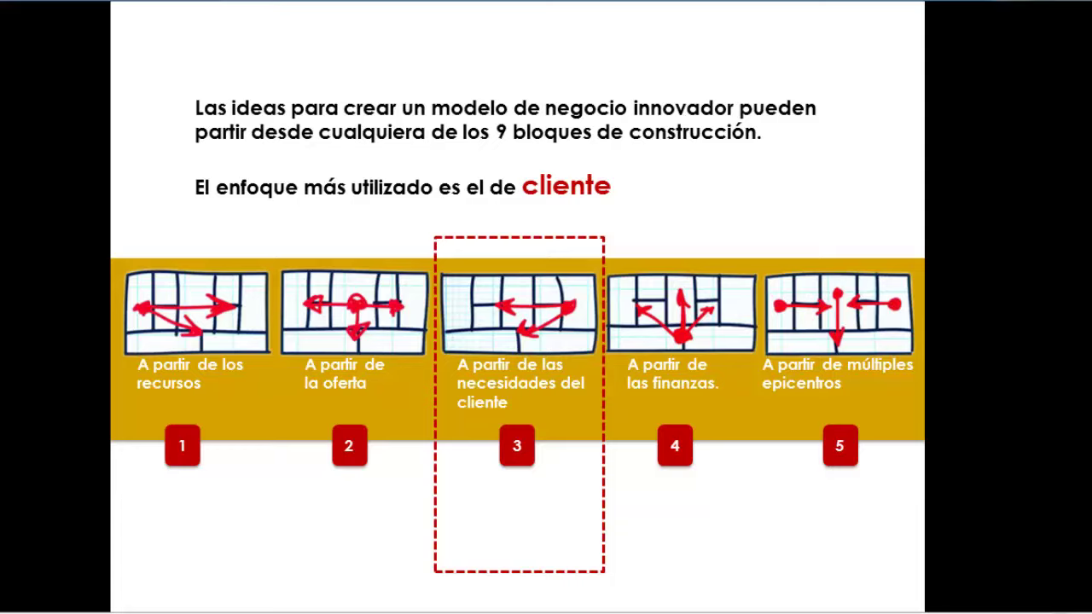